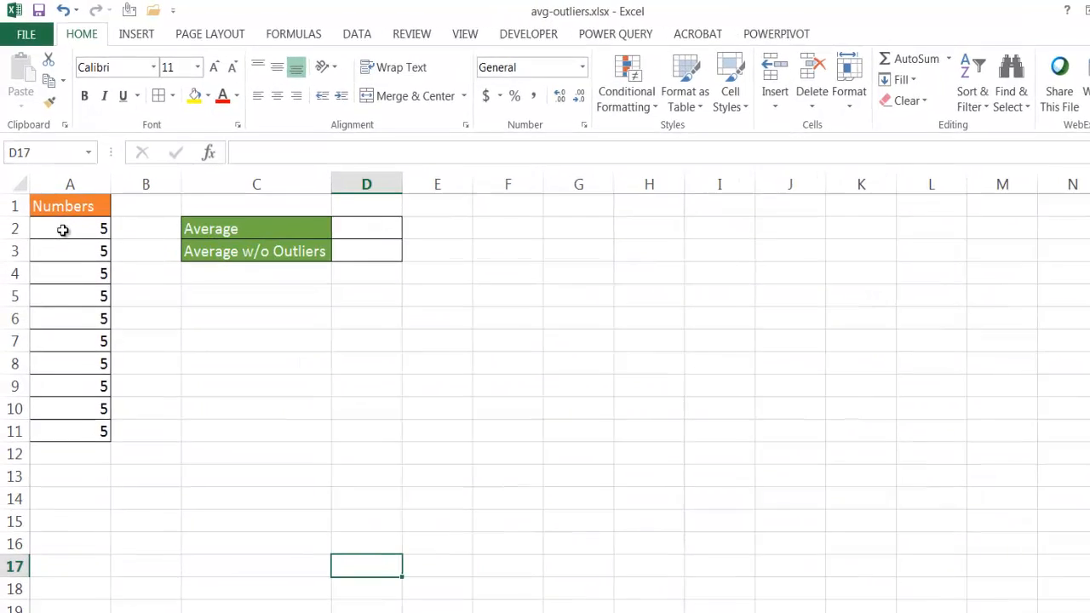
# Calculate the average of the numbers in A2:A11 in cell D2 using the AVERAGE function.
pyautogui.moveTo(63, 230); pyautogui.dragTo(69, 431)
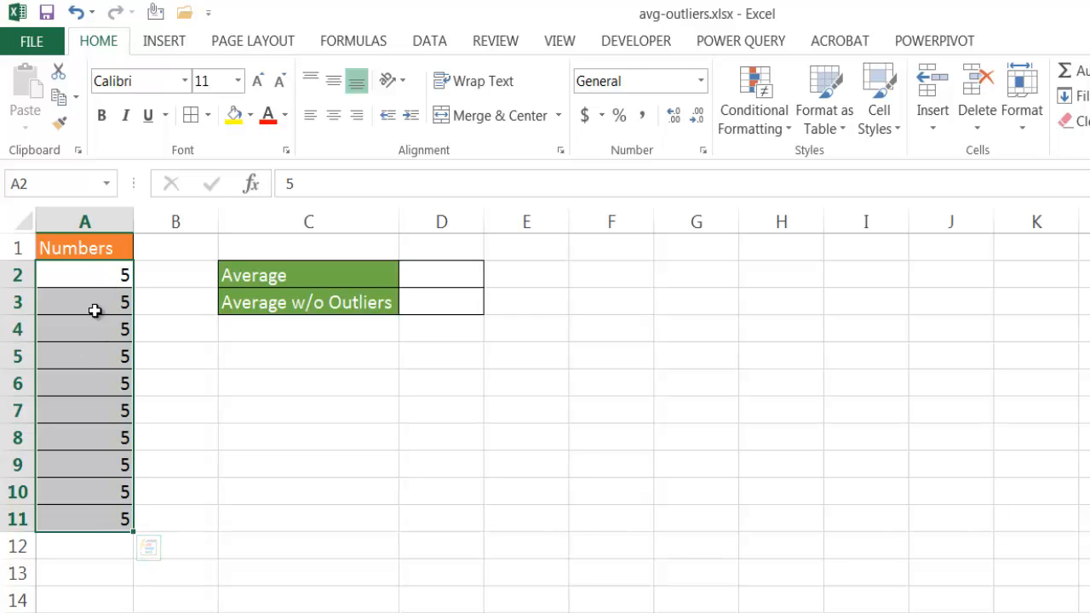
pyautogui.click(448, 275)
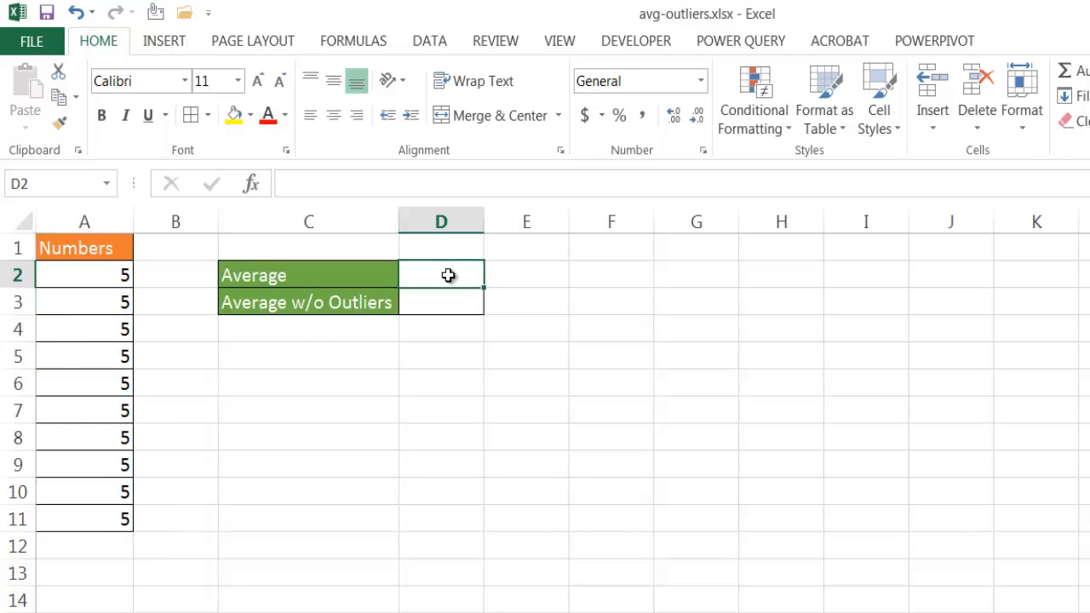
pyautogui.write('=av')
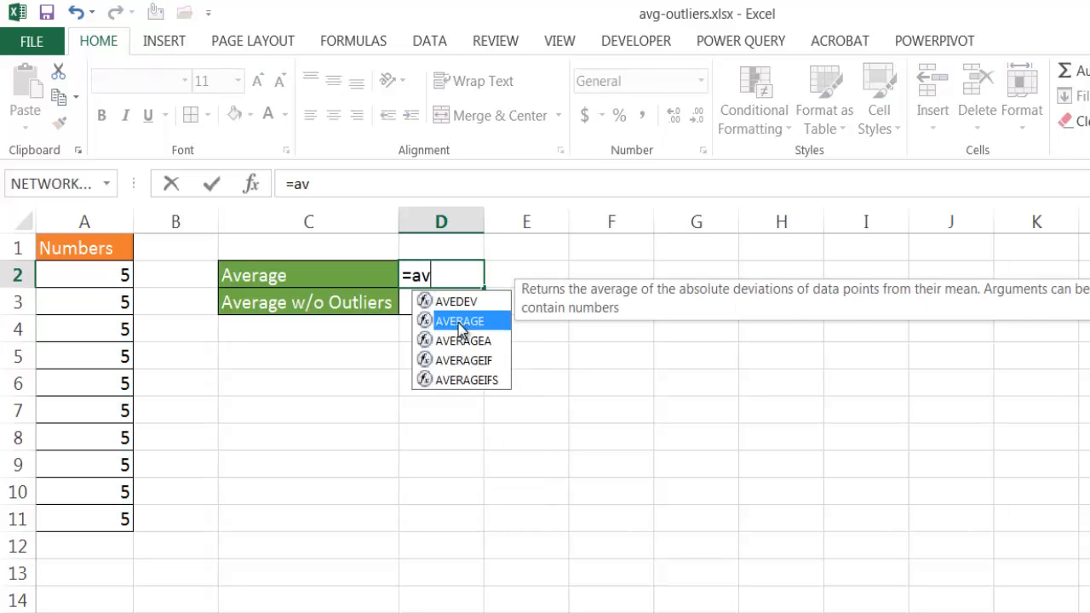
pyautogui.doubleClick(460, 322)
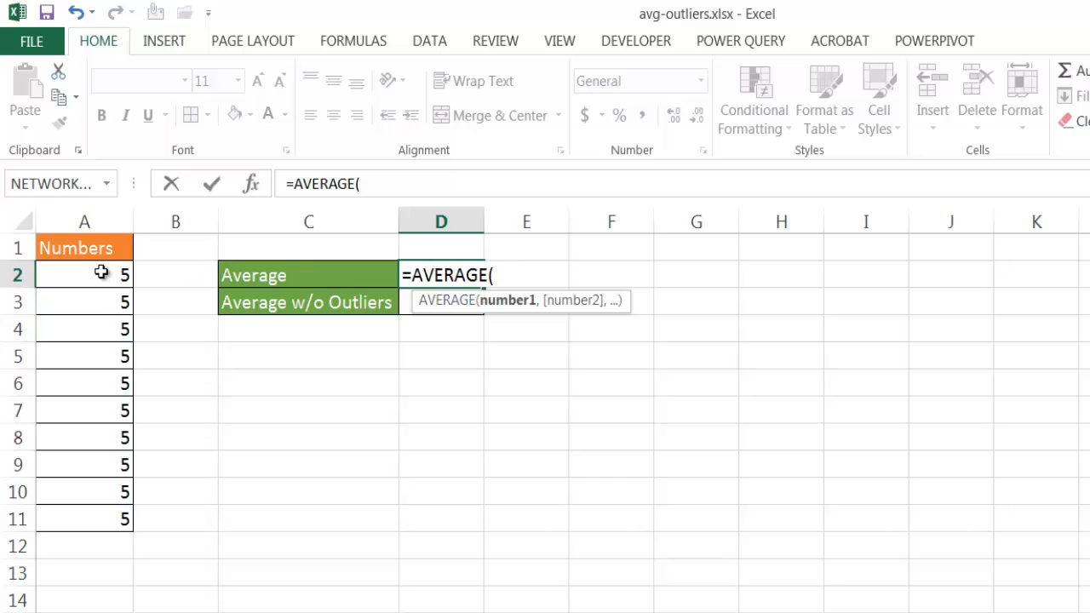
pyautogui.moveTo(100, 274); pyautogui.dragTo(94, 511)
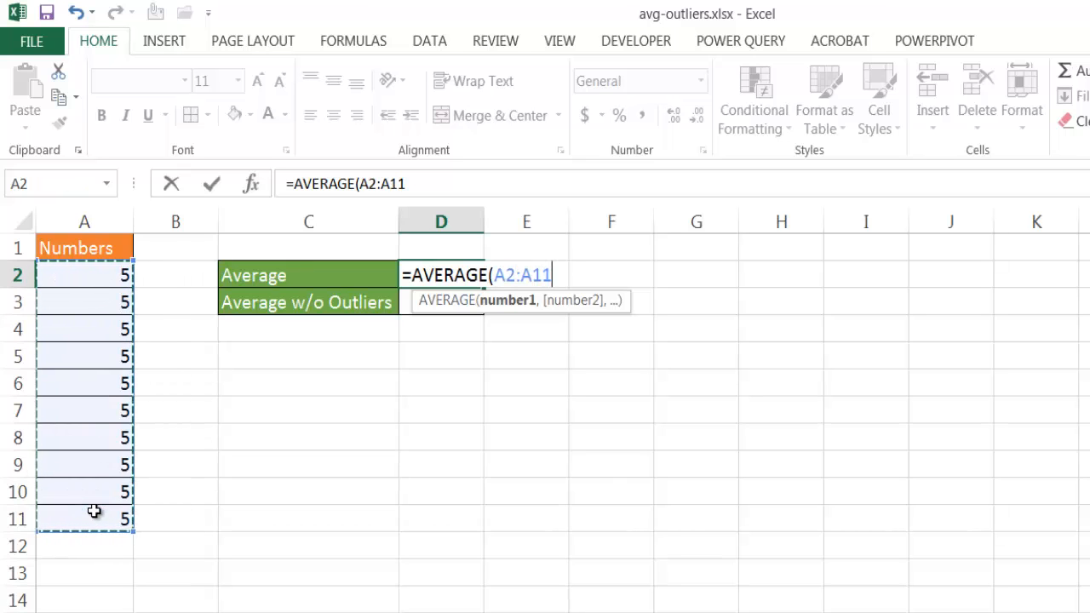
pyautogui.write(')')
pyautogui.press('Return')
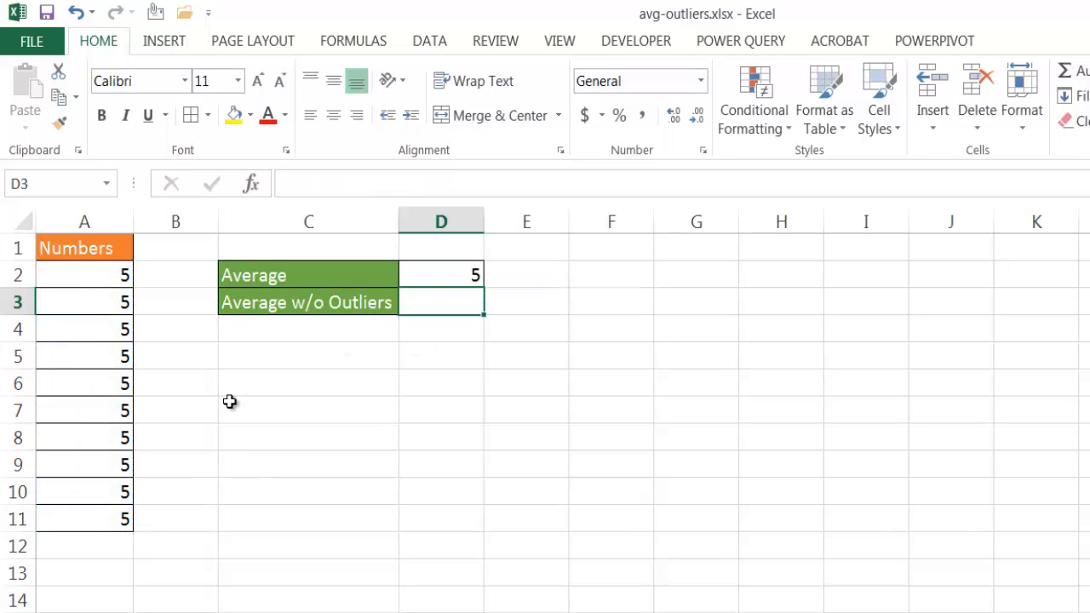
# Introduce two outliers in the Numbers column by setting A6 to 10 and A3 to 1.
pyautogui.click(95, 382)
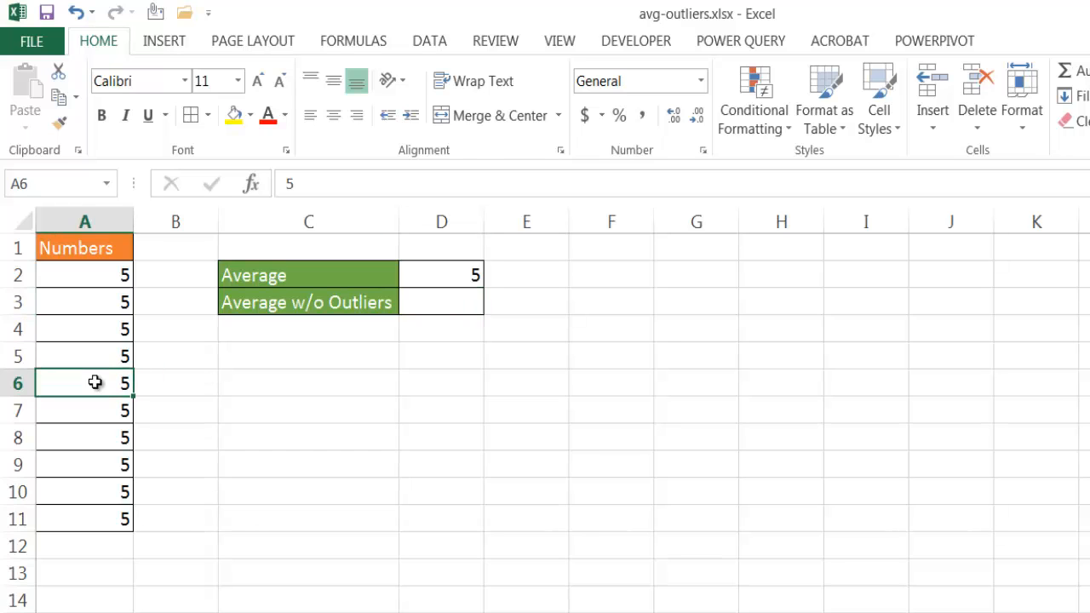
pyautogui.write('10')
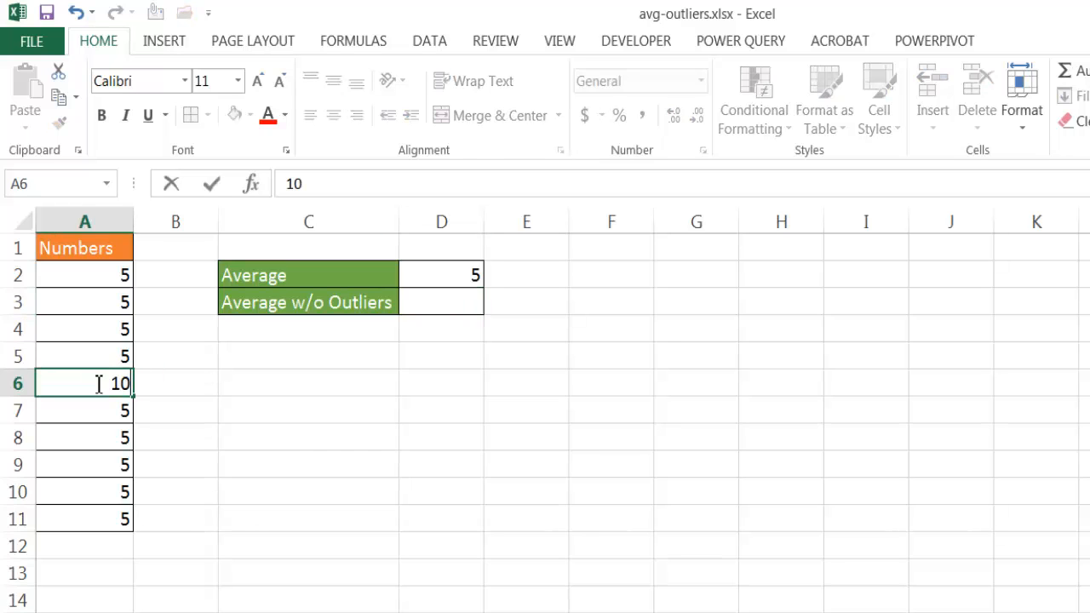
pyautogui.press('Return')
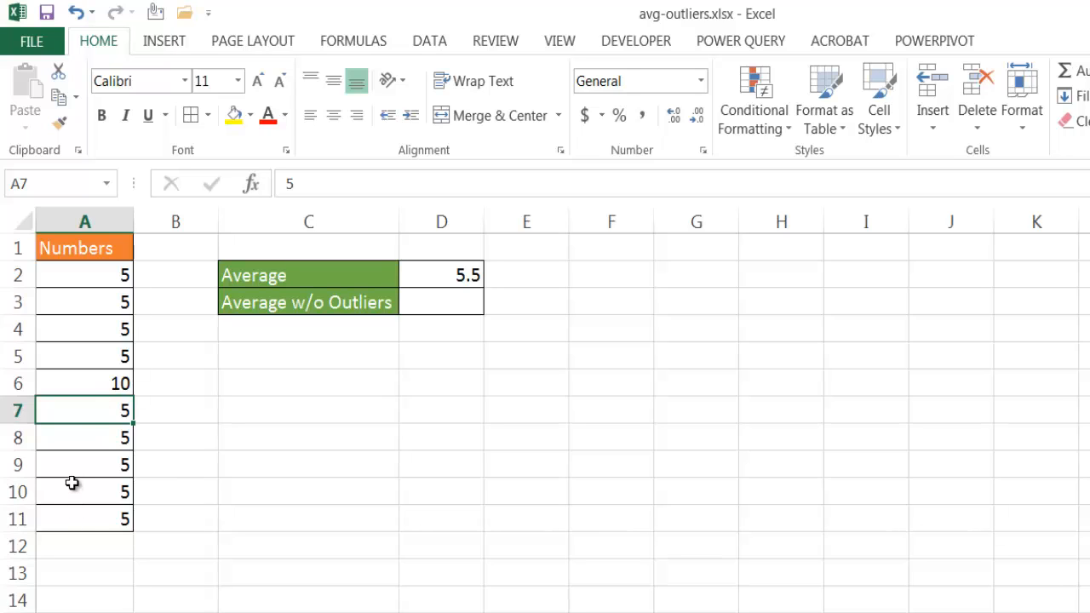
pyautogui.click(92, 307)
pyautogui.write('1')
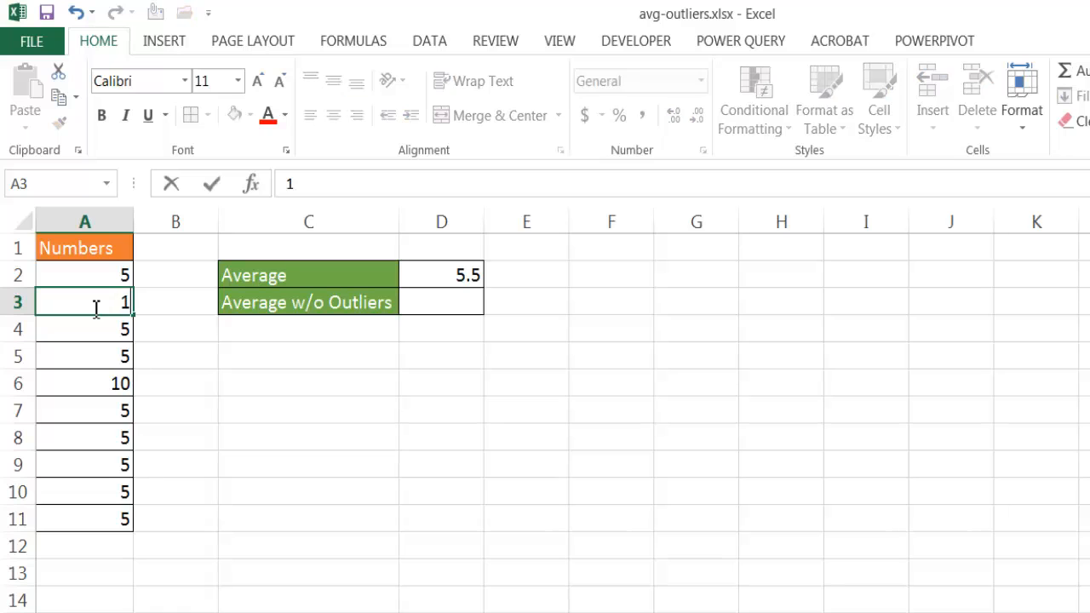
pyautogui.press('Return')
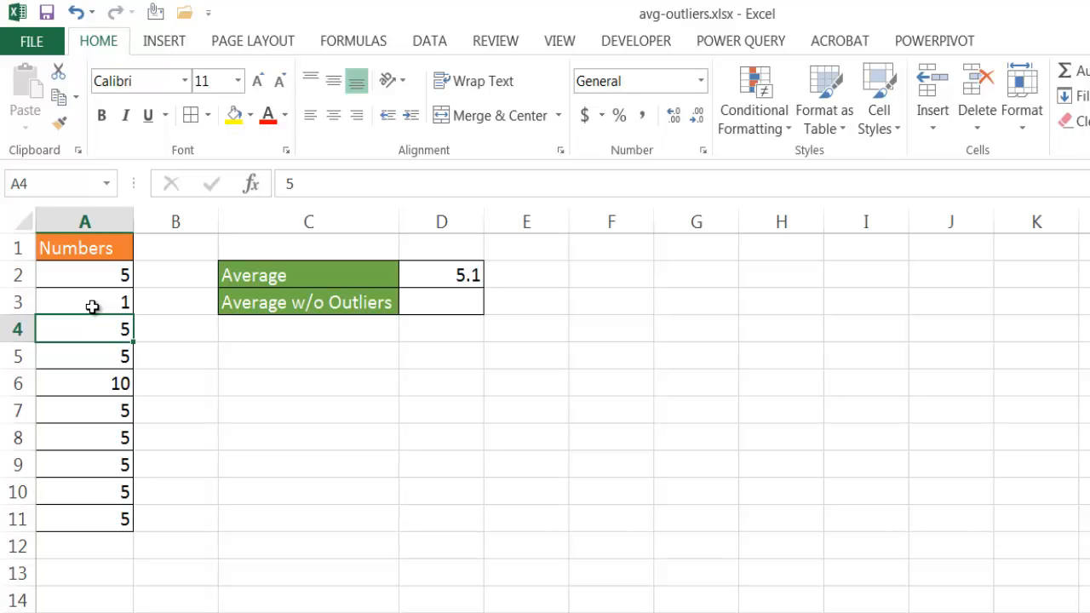
# Sort the Numbers column from smallest to largest and check its first and last values.
pyautogui.click(92, 307)
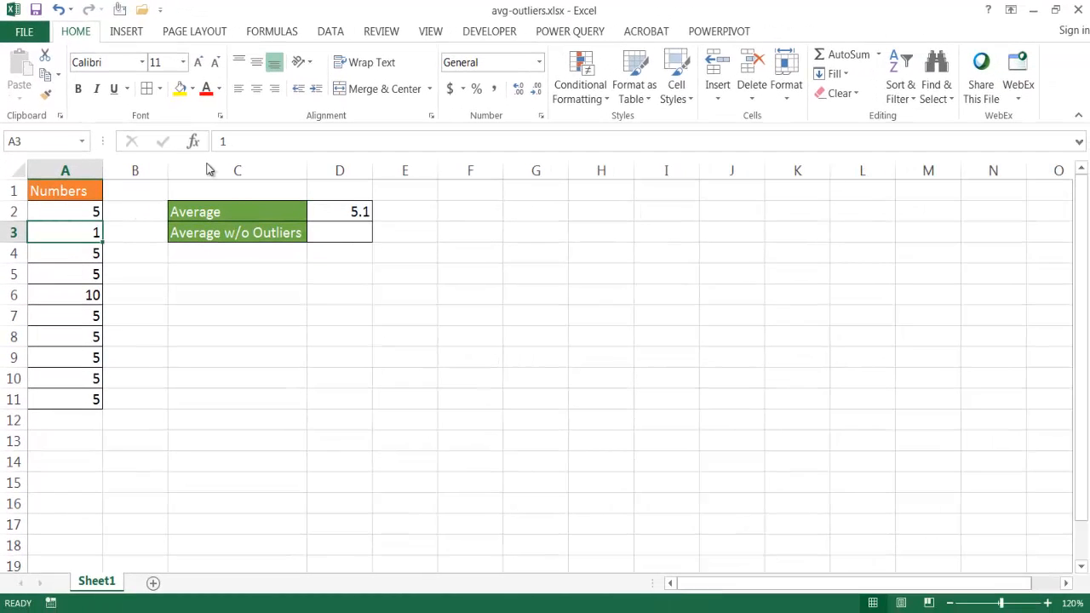
pyautogui.click(910, 94)
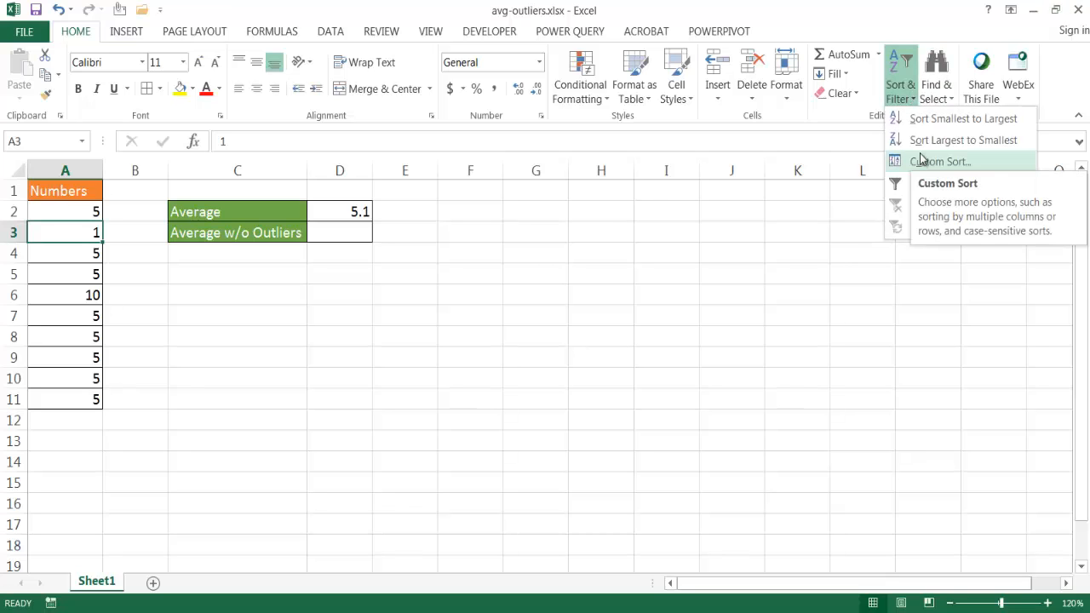
pyautogui.click(941, 122)
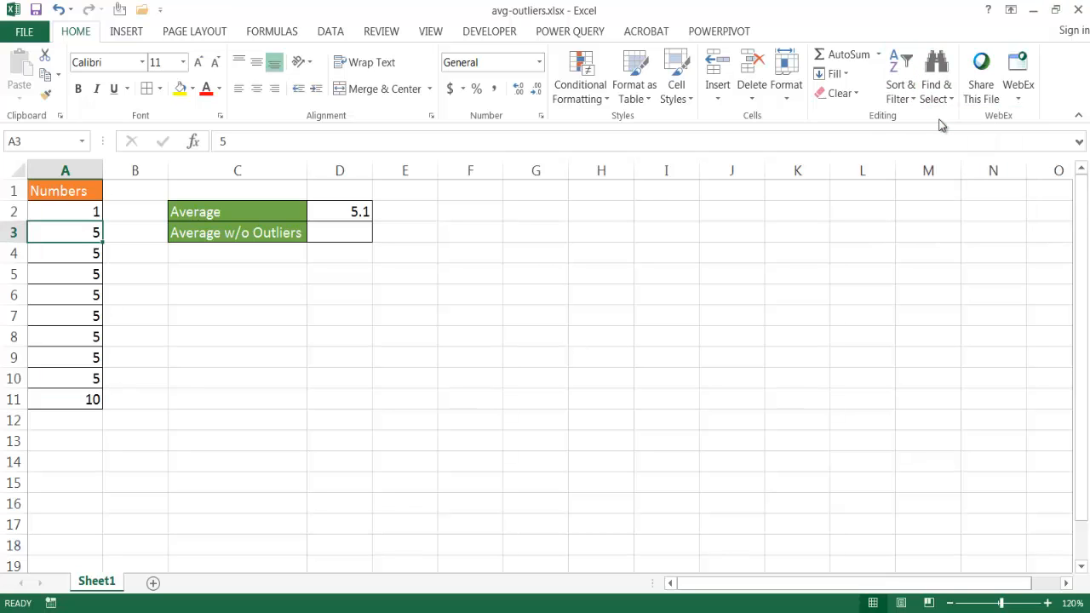
pyautogui.click(77, 215)
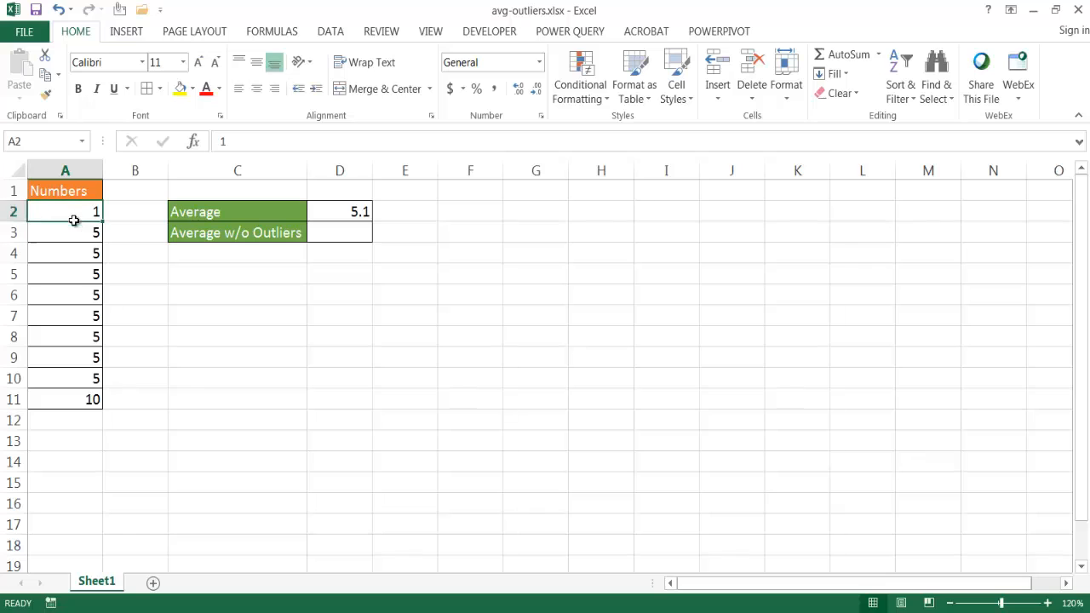
pyautogui.hotkey('ctrl', 'Down')
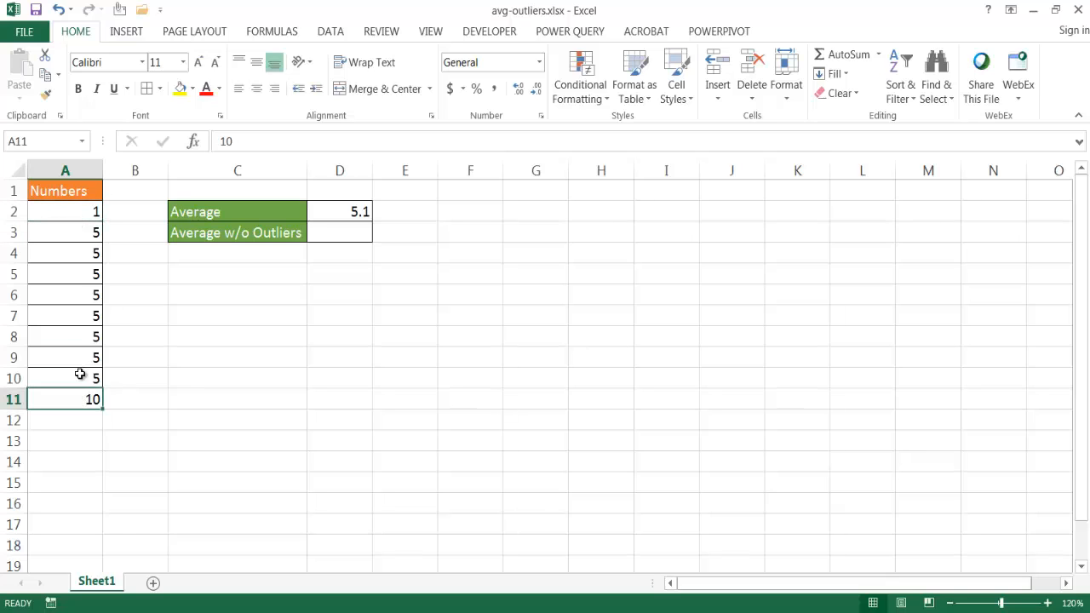
pyautogui.click(73, 216)
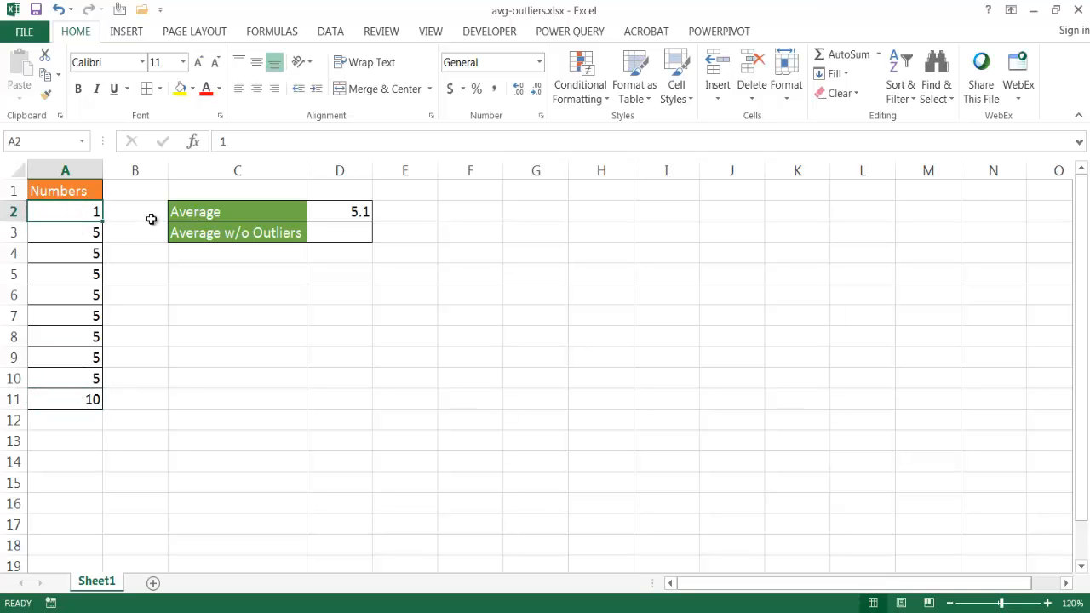
# Change the AVERAGE formula's range in D2 to A3:A10 to leave out the lowest and highest numbers.
pyautogui.click(339, 212)
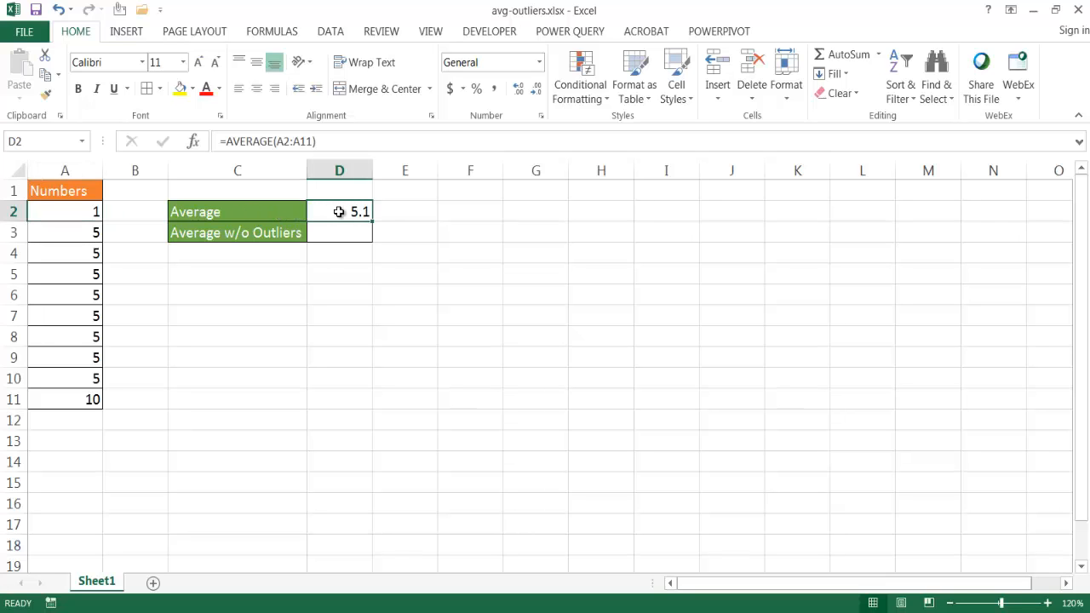
pyautogui.click(303, 140)
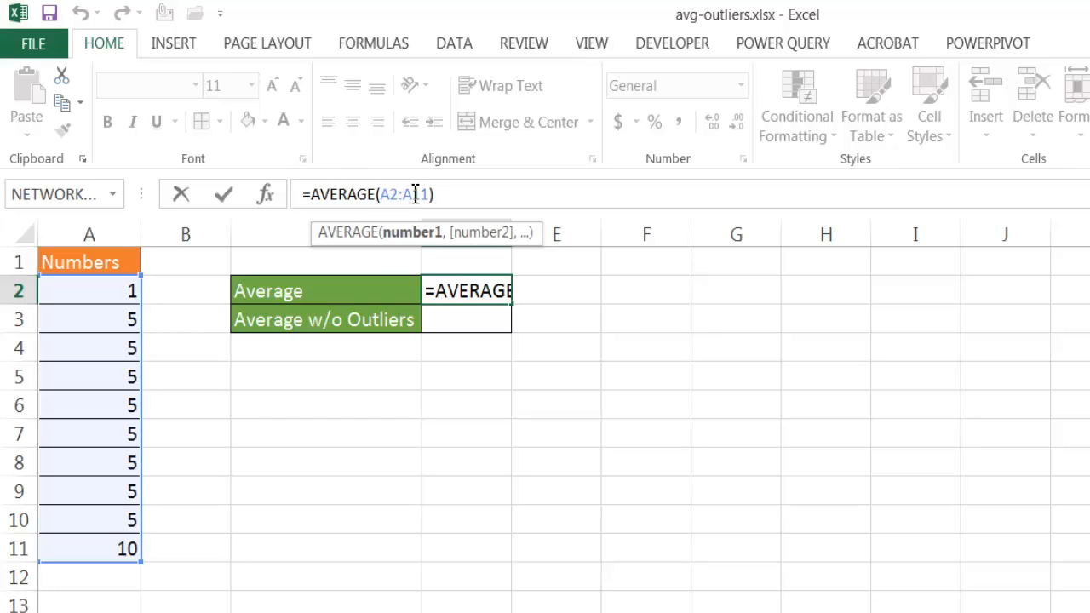
pyautogui.press('BackSpace')
pyautogui.press('BackSpace')
pyautogui.write('3:')
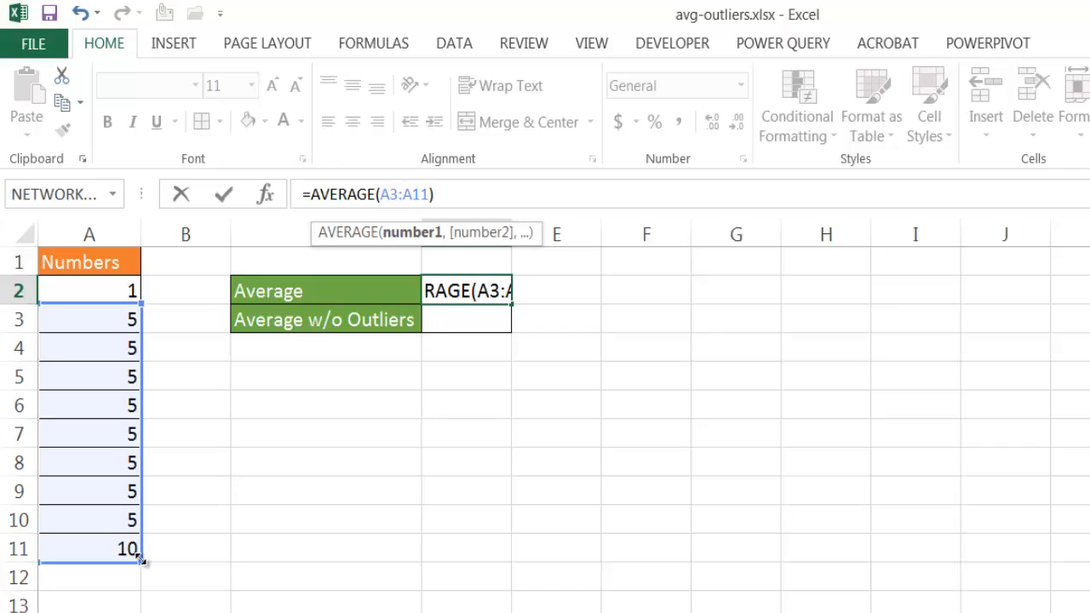
pyautogui.moveTo(141, 561); pyautogui.dragTo(142, 537)
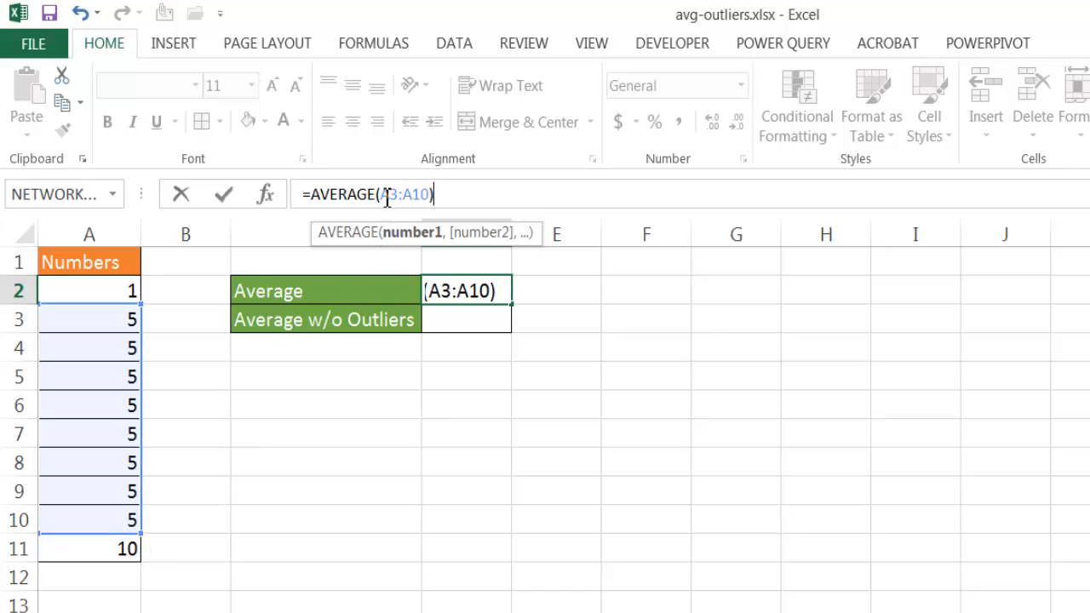
pyautogui.press('Return')
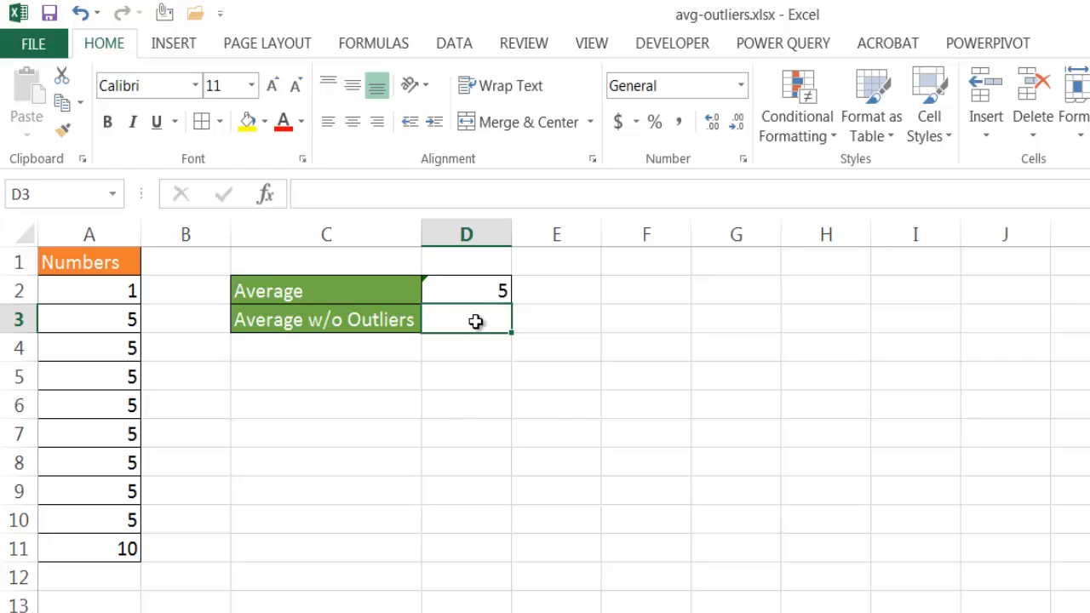
# Calculate the average without outliers in D3 using TRIMMEAN over A2:A11 with a percent of .20.
pyautogui.click(492, 406)
pyautogui.click(461, 311)
pyautogui.write('=tri')
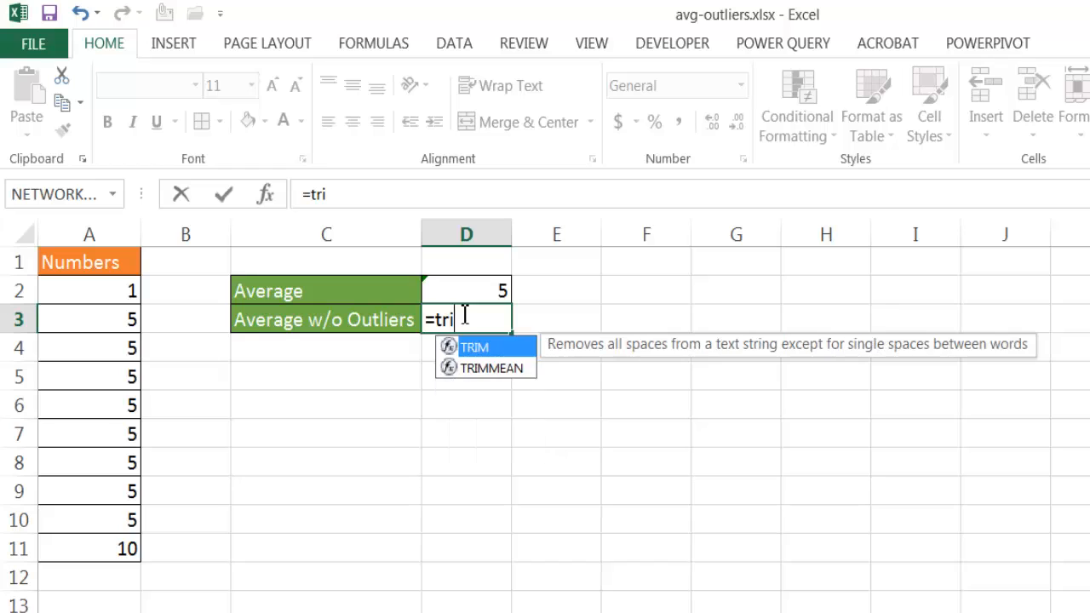
pyautogui.write('m')
pyautogui.press('Tab')
pyautogui.press('BackSpace')
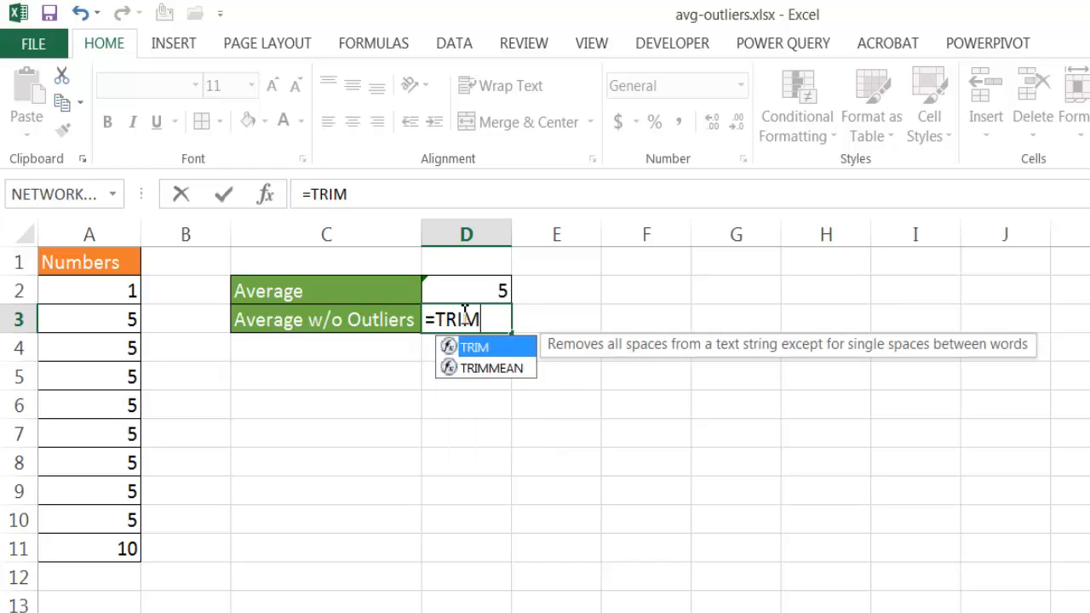
pyautogui.click(486, 368)
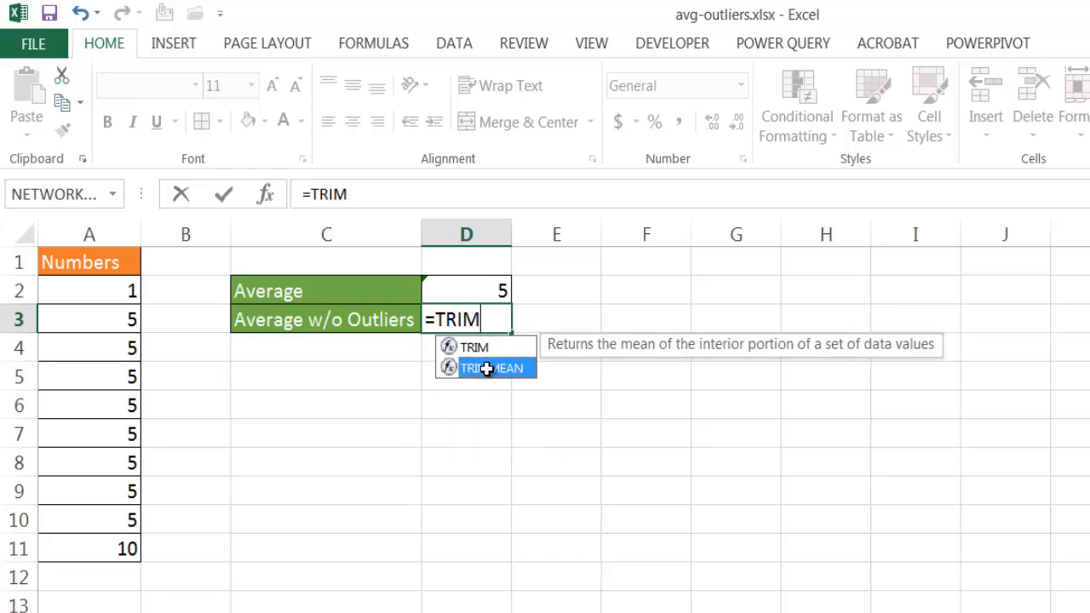
pyautogui.doubleClick(487, 368)
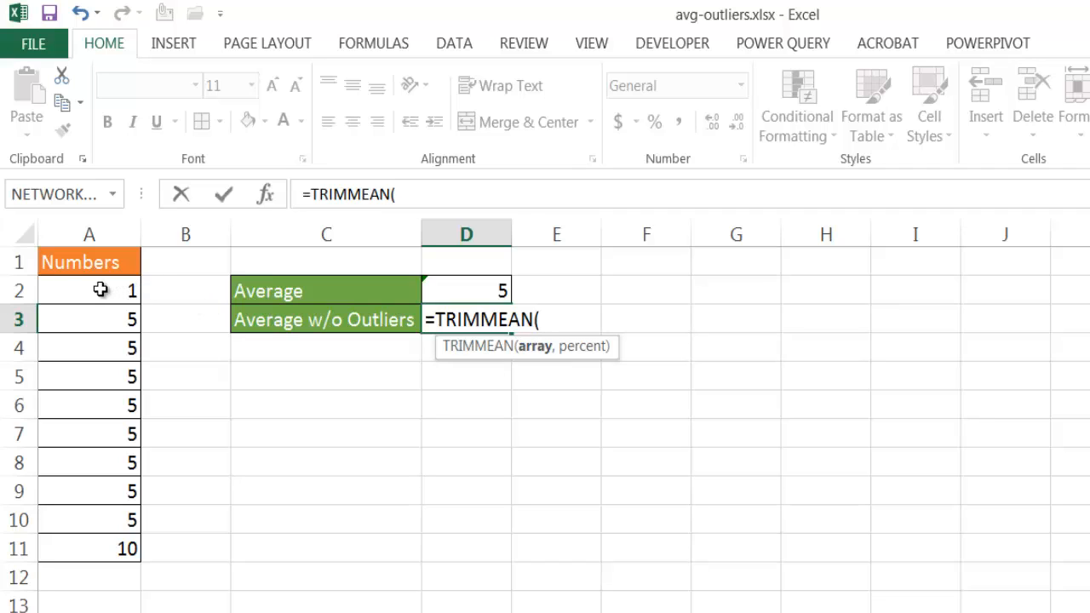
pyautogui.moveTo(100, 290); pyautogui.dragTo(91, 552)
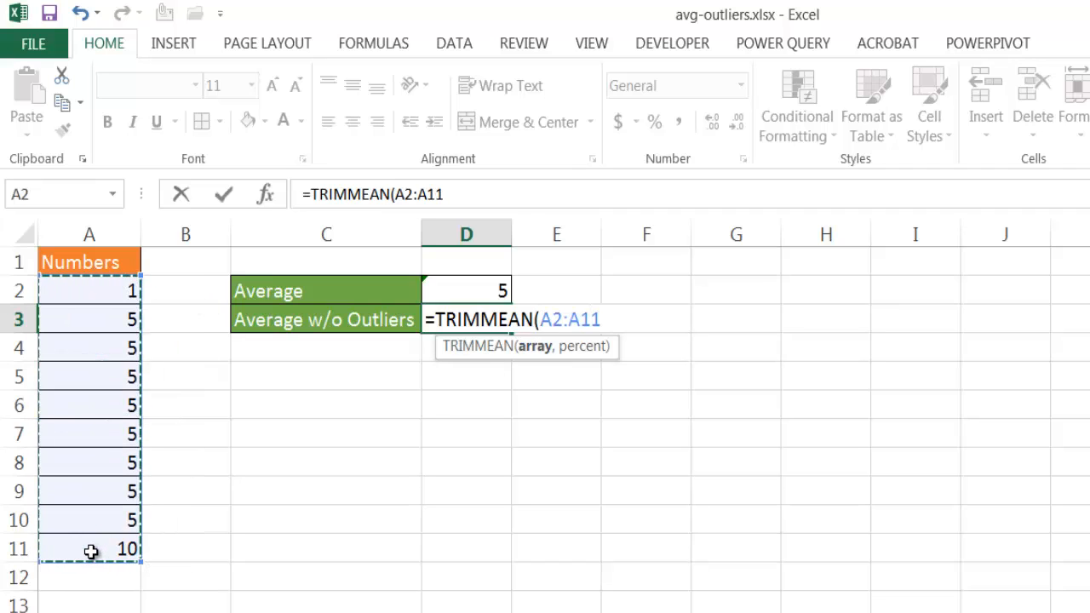
pyautogui.write(',')
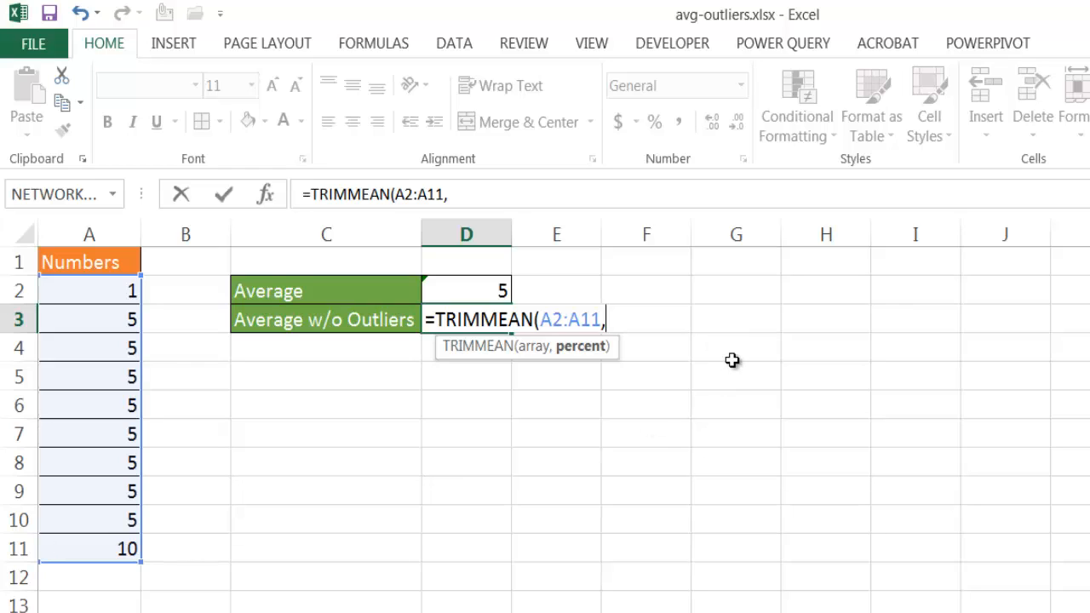
pyautogui.write('.20)')
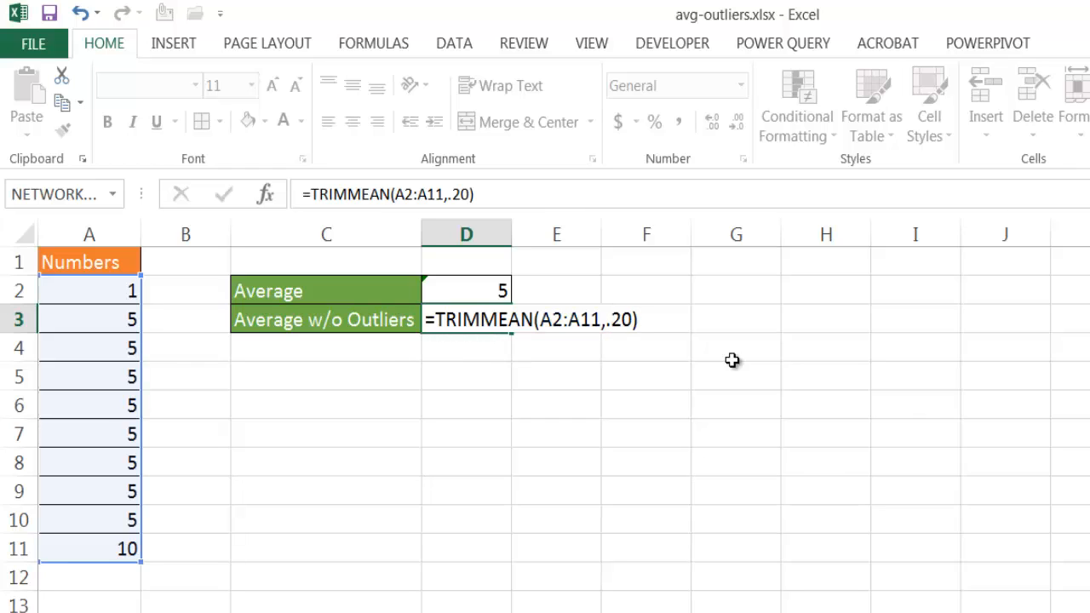
pyautogui.press('Return')
pyautogui.click(471, 317)
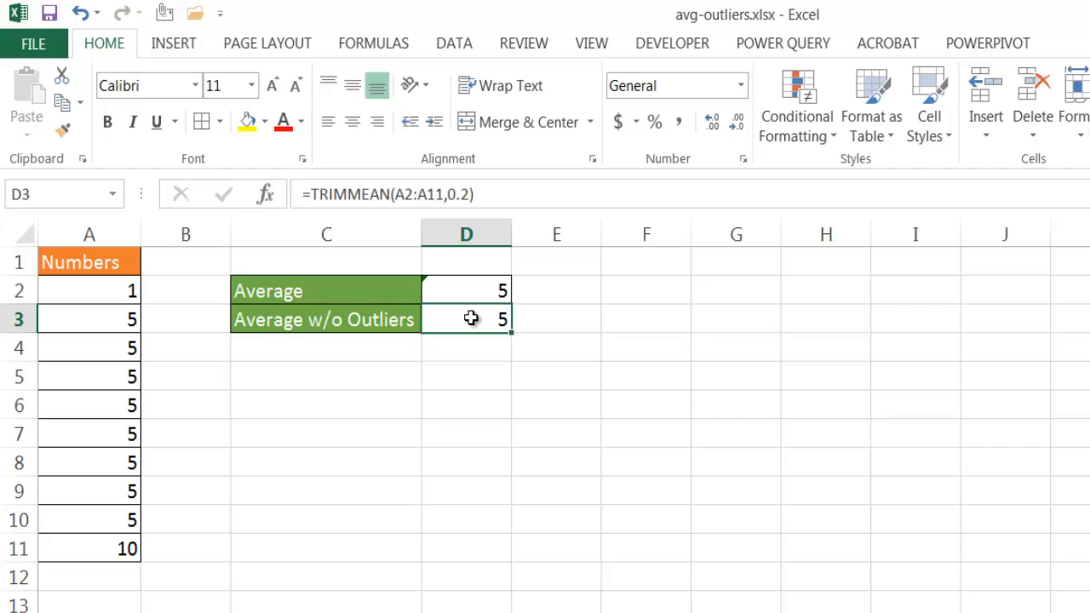